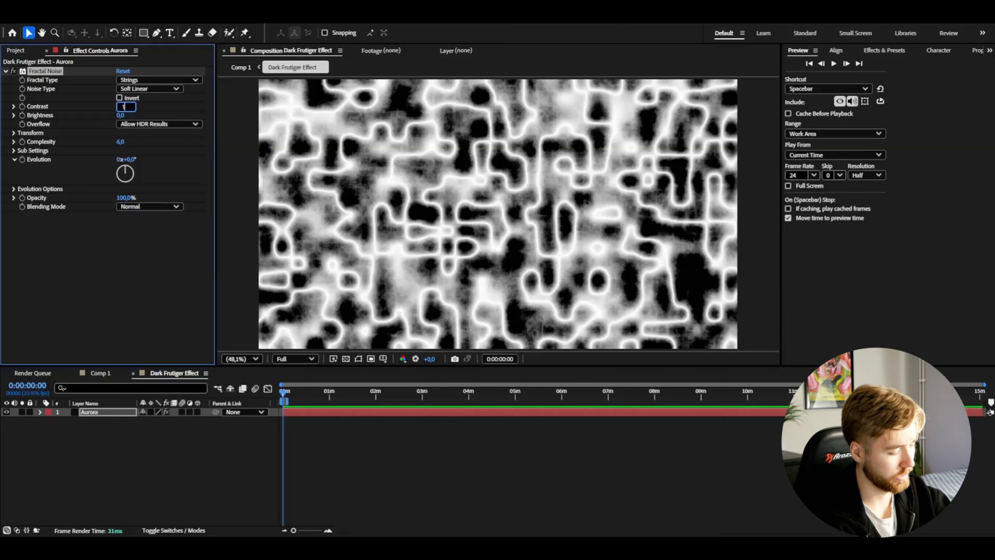
Step: Set the Fractal Noise contrast to 1600, disable uniform scaling, and set scale width to 50 and scale height to 451
{"action": "type", "text": "600"}
{"action": "key", "text": "Return"}
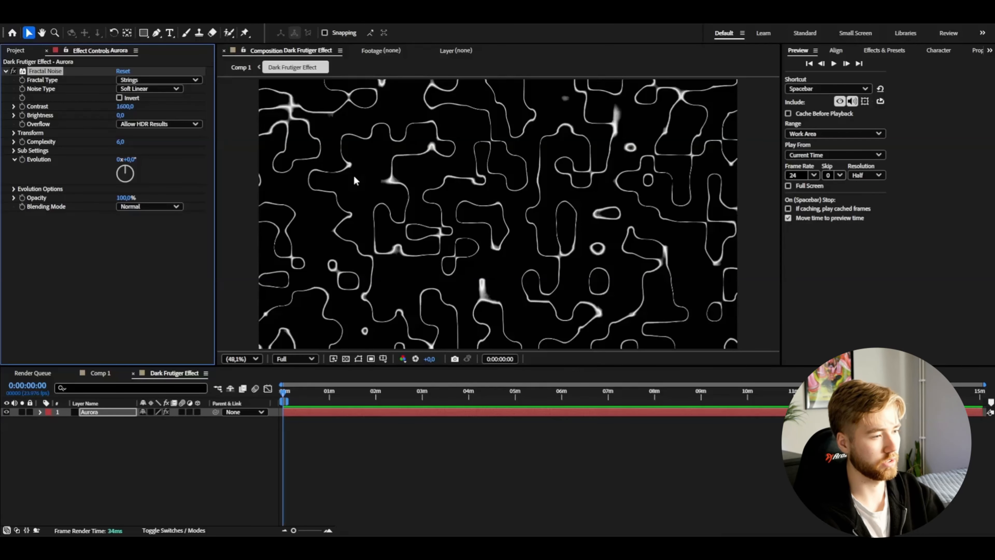
{"action": "left_click", "coordinate": [13, 133]}
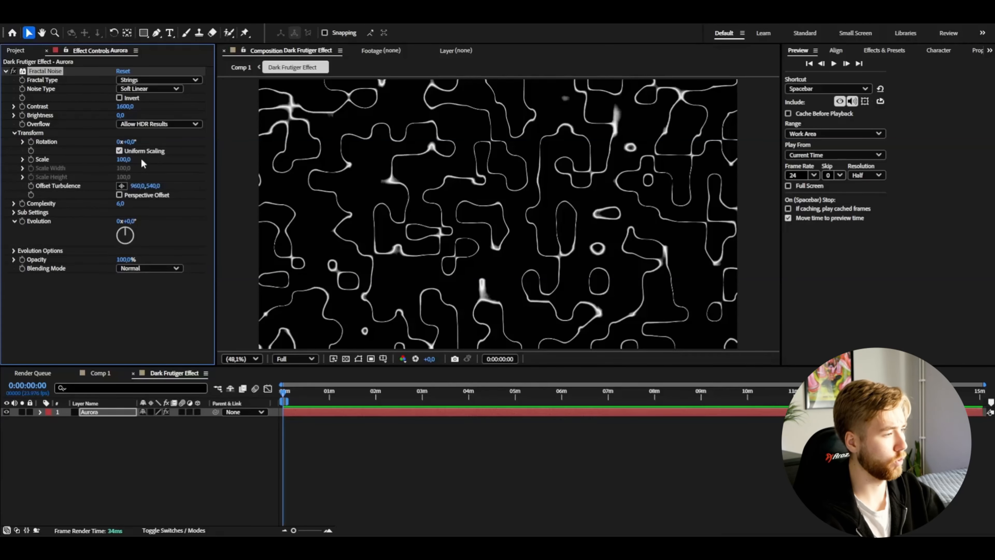
{"action": "left_click", "coordinate": [119, 152]}
{"action": "left_click_drag", "start_coordinate": [122, 169], "coordinate": [102, 172]}
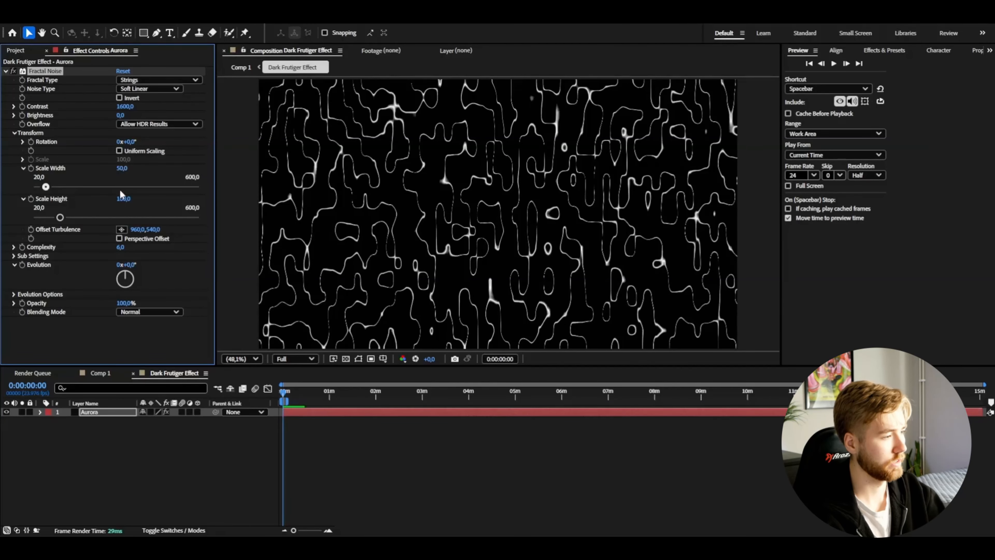
{"action": "left_click_drag", "start_coordinate": [121, 200], "coordinate": [303, 202]}
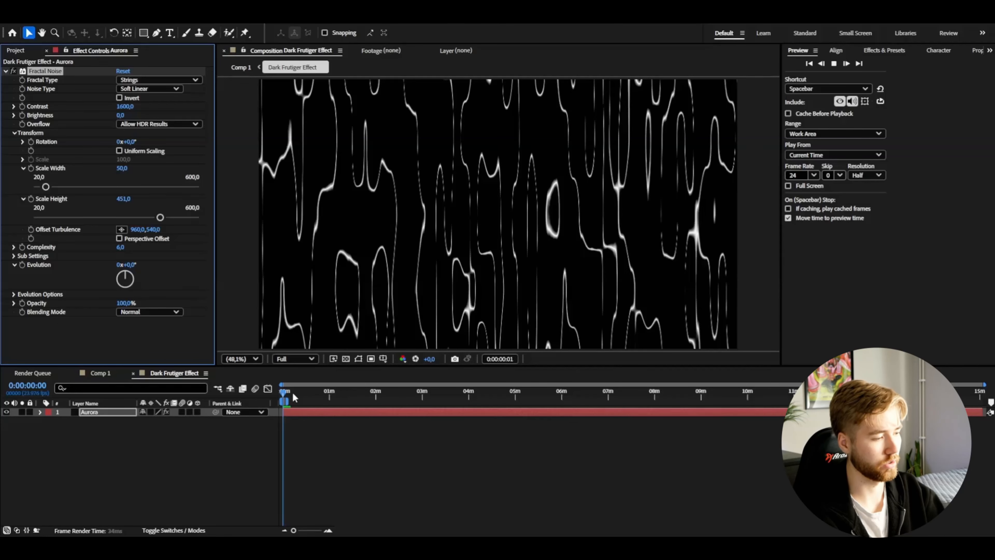
Step: Animate the Fractal Noise Evolution with the expression time*50
{"action": "scroll", "coordinate": [457, 270], "scroll_direction": "up", "scroll_amount": 1}
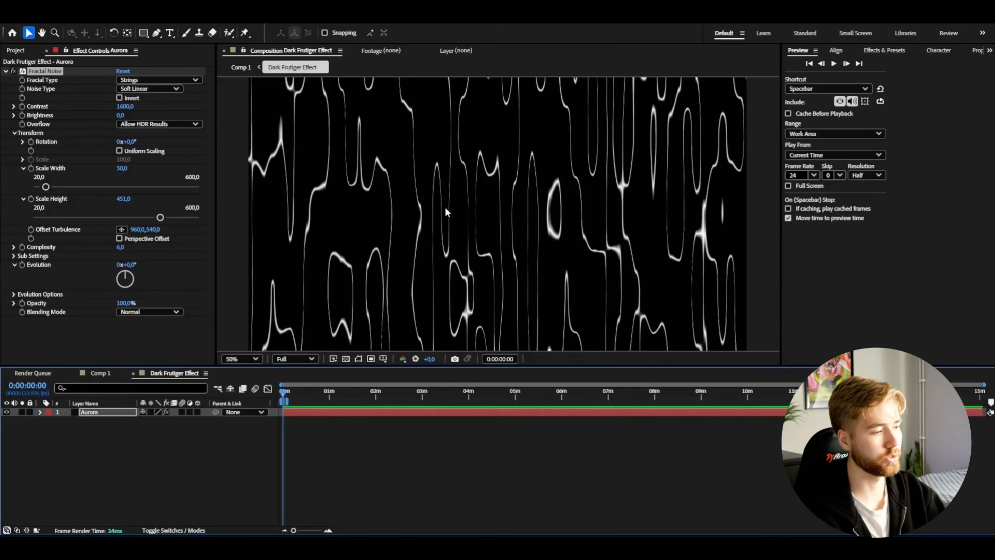
{"action": "scroll", "coordinate": [397, 217], "scroll_direction": "down", "scroll_amount": 2}
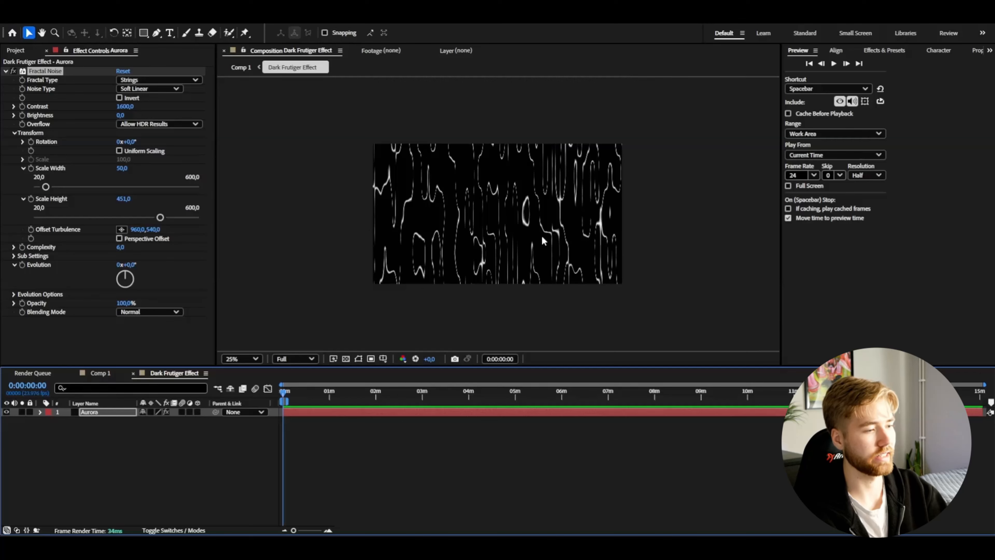
{"action": "scroll", "coordinate": [542, 235], "scroll_direction": "up", "scroll_amount": 2}
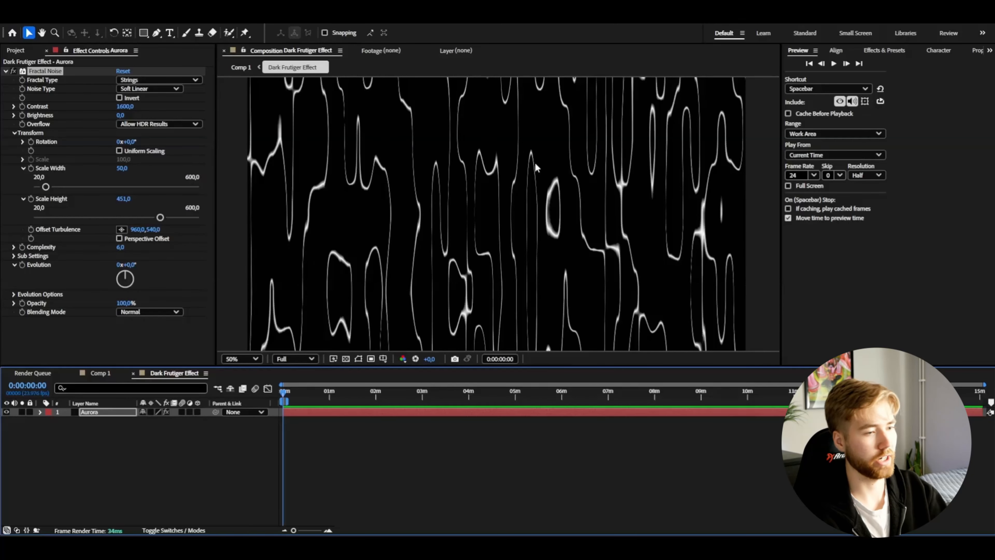
{"action": "left_click", "coordinate": [23, 264], "text": "alt"}
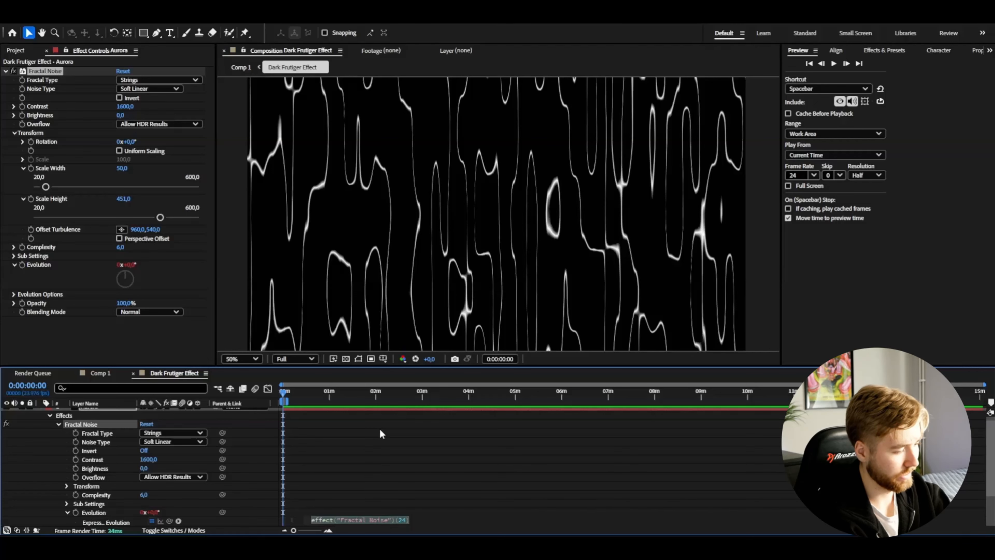
{"action": "type", "text": "time*50"}
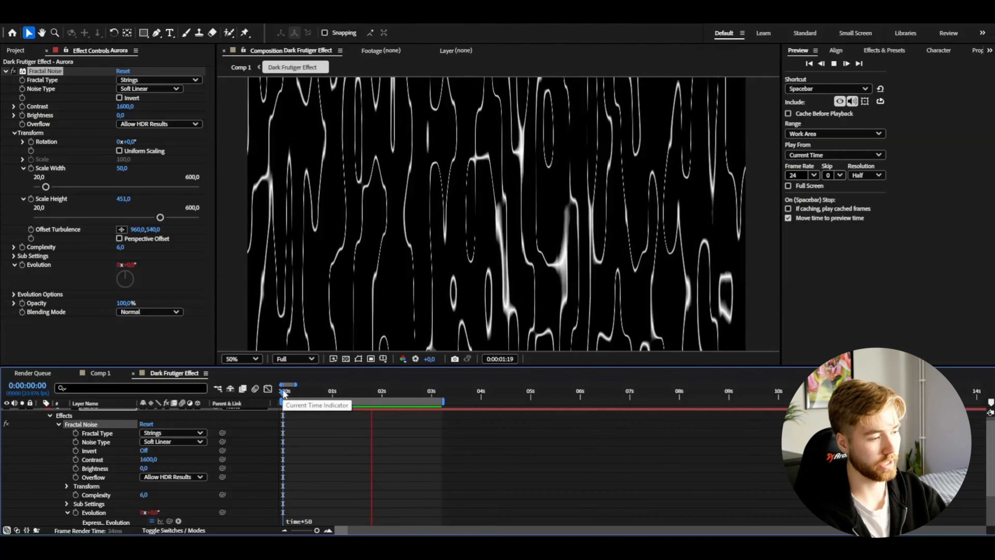
Step: Apply S_PseudoColor to the Aurora layer and keyframe its Frequency at 0.5 at the start of the timeline
{"action": "left_click", "coordinate": [285, 393]}
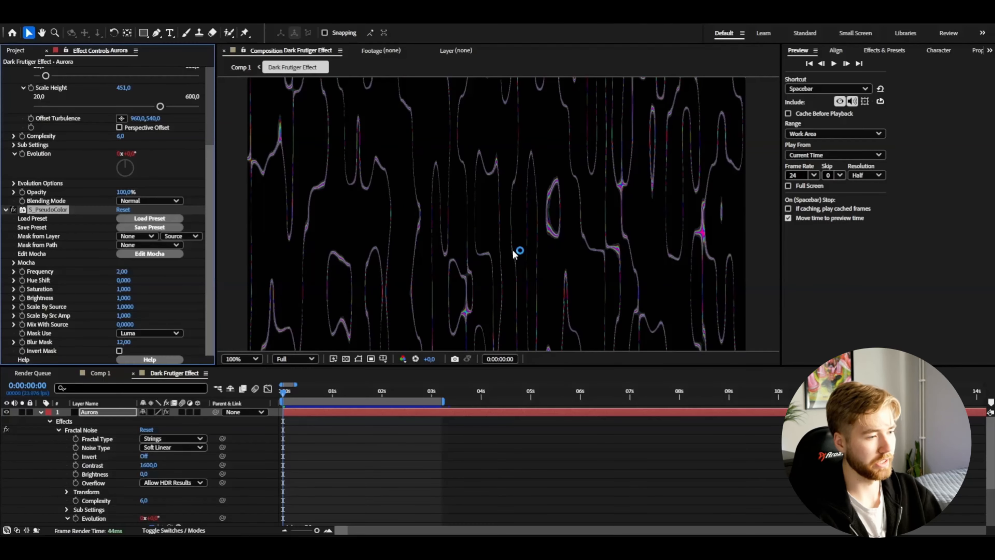
{"action": "scroll", "coordinate": [516, 253], "scroll_direction": "up", "scroll_amount": 2}
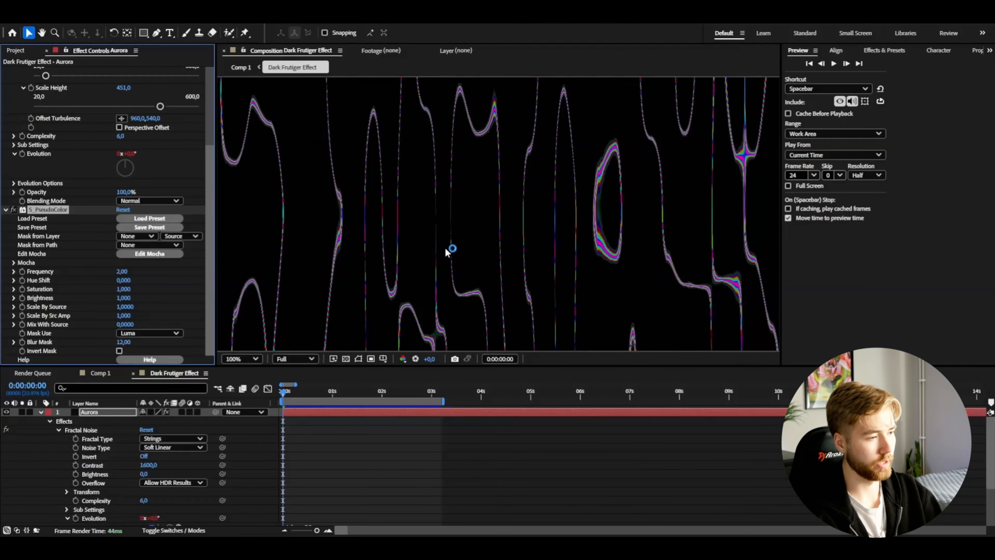
{"action": "scroll", "coordinate": [411, 235], "scroll_direction": "down", "scroll_amount": 5}
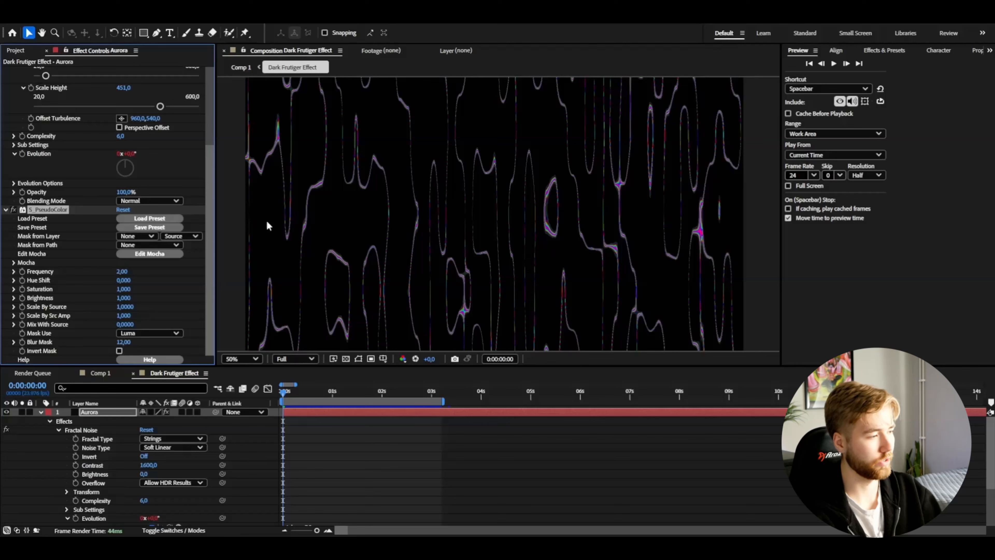
{"action": "mouse_move", "coordinate": [121, 272]}
{"action": "left_mouse_down"}
{"action": "mouse_move", "coordinate": [134, 271]}
{"action": "mouse_move", "coordinate": [90, 279]}
{"action": "mouse_move", "coordinate": [211, 277]}
{"action": "mouse_move", "coordinate": [111, 280]}
{"action": "left_mouse_up"}
{"action": "left_click", "coordinate": [121, 271]}
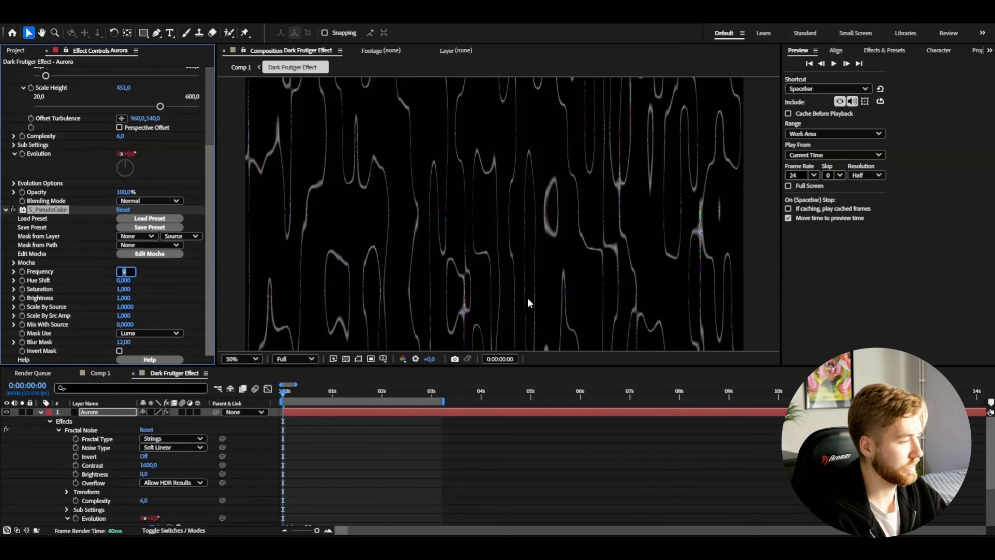
{"action": "type", "text": "0"}
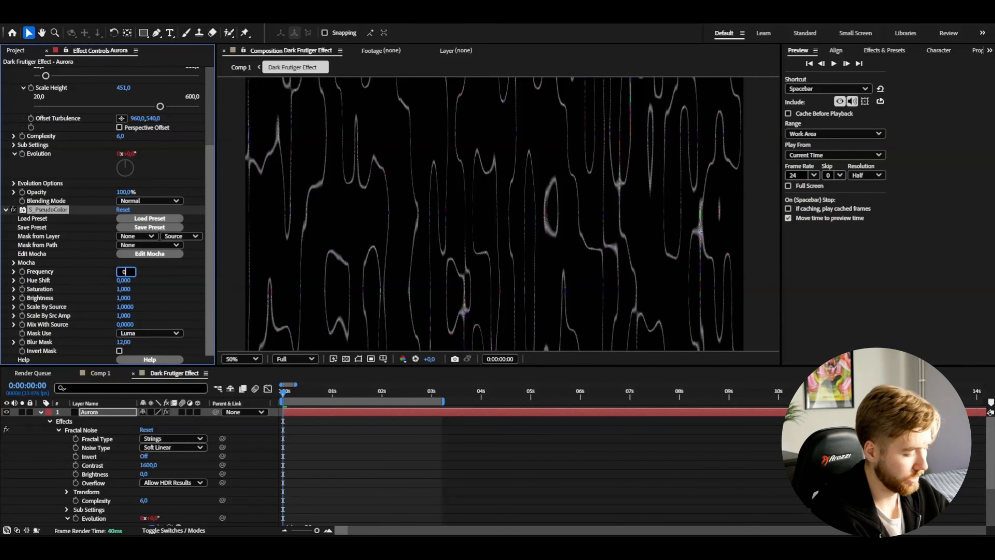
{"action": "type", "text": ".5"}
{"action": "key", "text": "Return"}
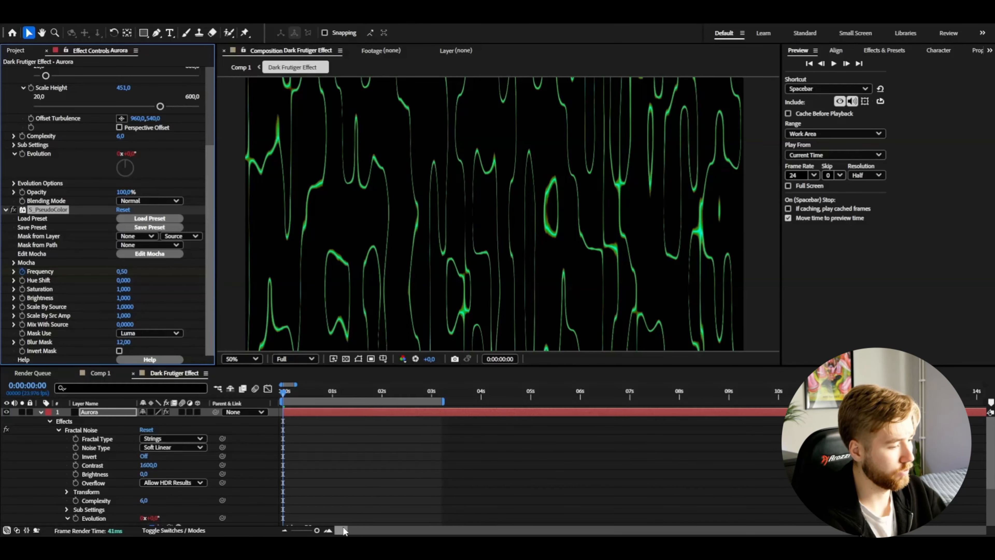
Step: Add a second S_PseudoColor Frequency keyframe with the value 4 at 3 seconds
{"action": "left_click", "coordinate": [328, 530]}
{"action": "left_click", "coordinate": [579, 390]}
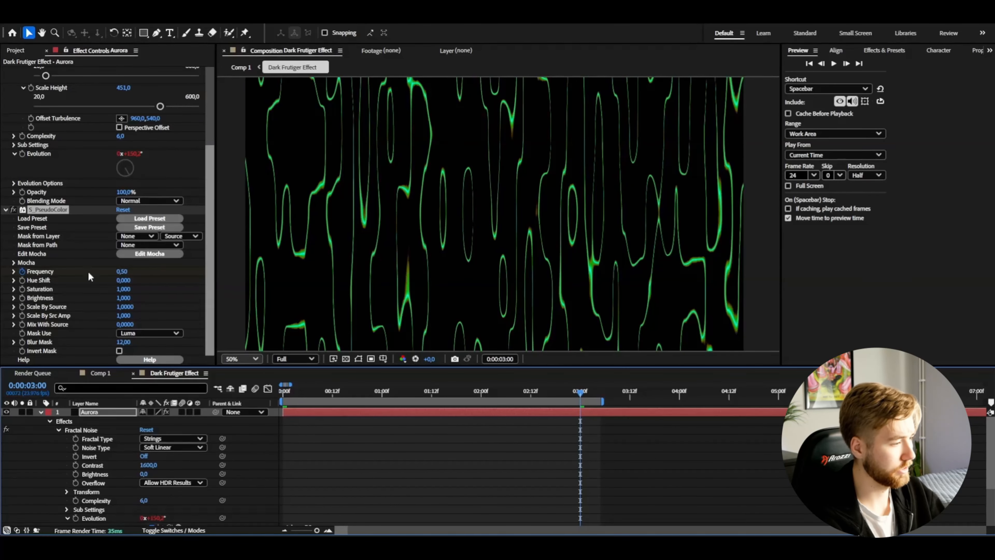
{"action": "left_click", "coordinate": [126, 272]}
{"action": "key", "text": "BackSpace"}
{"action": "type", "text": "4"}
{"action": "key", "text": "Return"}
Step: Add a loop expression to the S_PseudoColor Frequency property
{"action": "key", "text": "alt+shift+equal"}
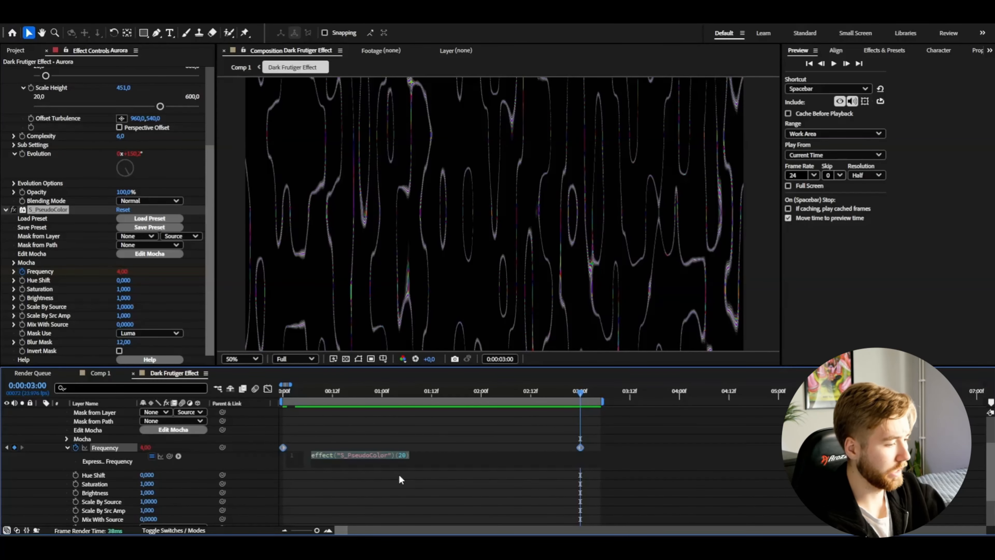
{"action": "type", "text": "loop"}
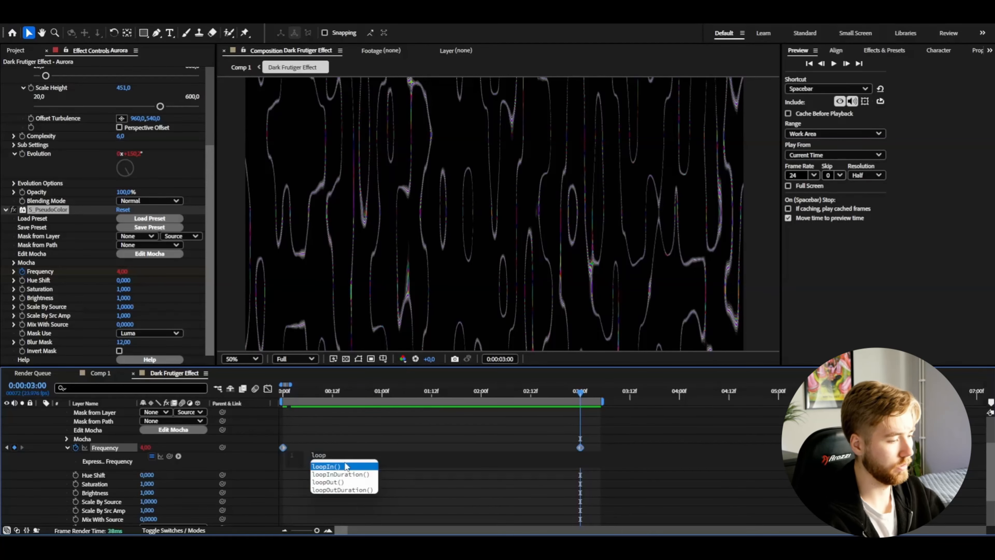
{"action": "double_click", "coordinate": [335, 483]}
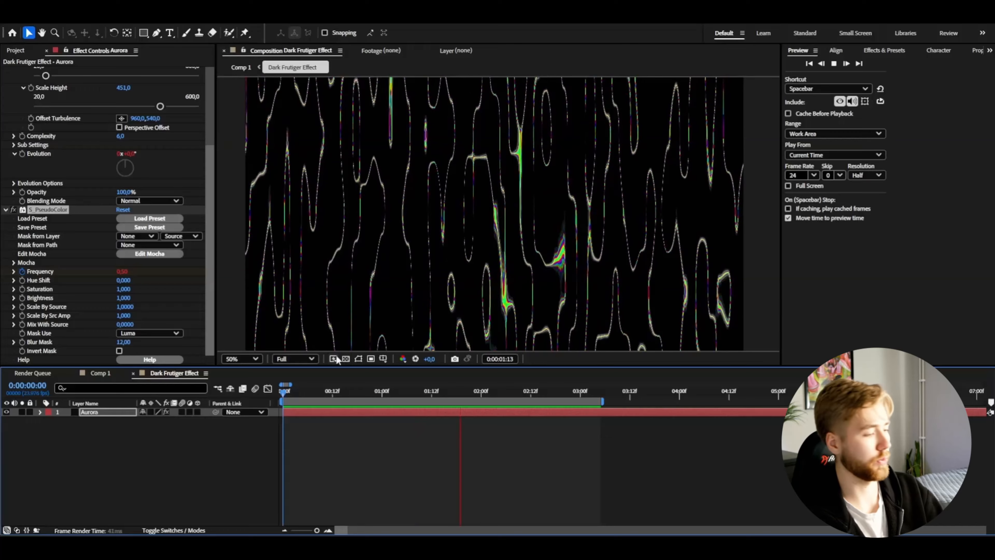
Step: Pre-compose the Aurora layer as Aurora Comp 1, moving all attributes into the new composition
{"action": "right_click", "coordinate": [97, 418]}
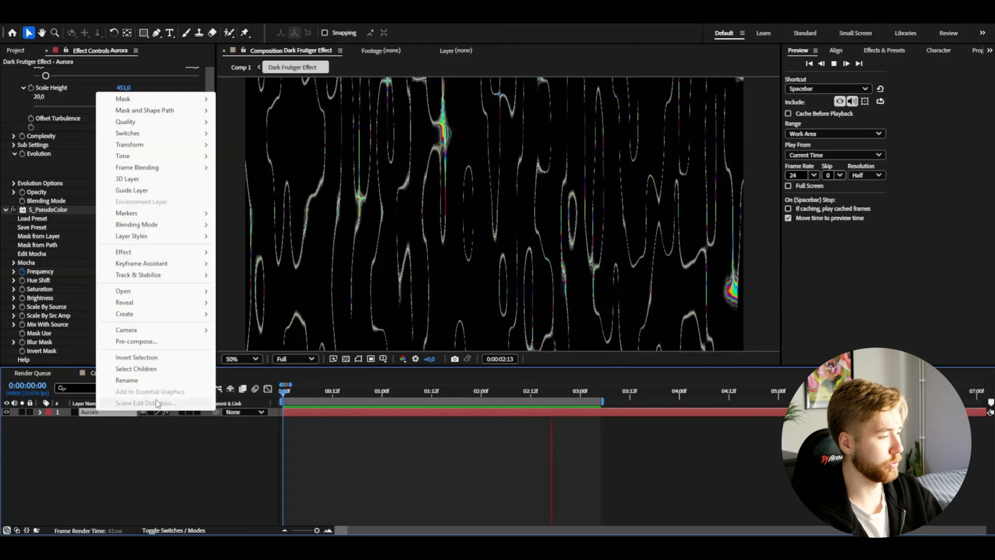
{"action": "left_click", "coordinate": [153, 342]}
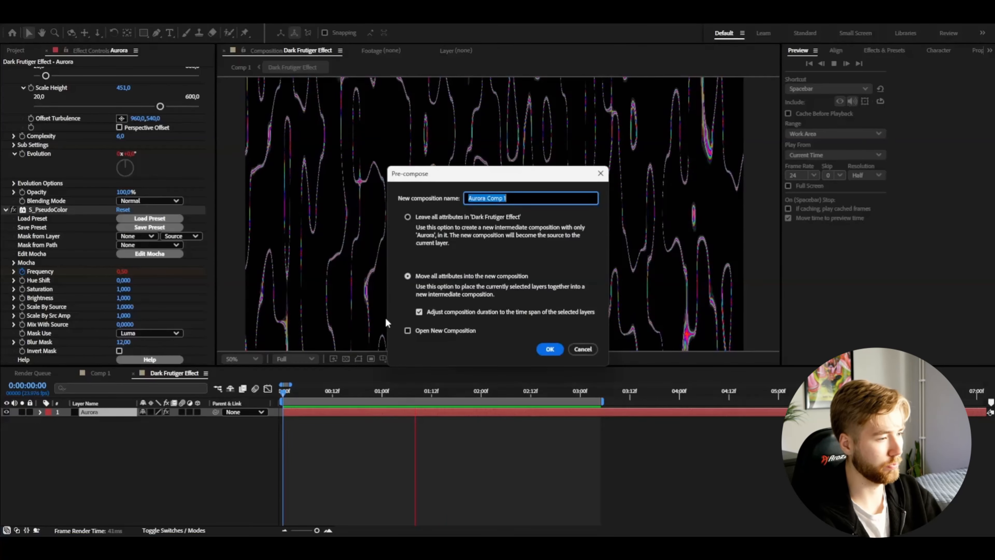
{"action": "left_click", "coordinate": [549, 347]}
{"action": "left_click", "coordinate": [307, 395]}
{"action": "left_click_drag", "start_coordinate": [306, 396], "coordinate": [344, 395]}
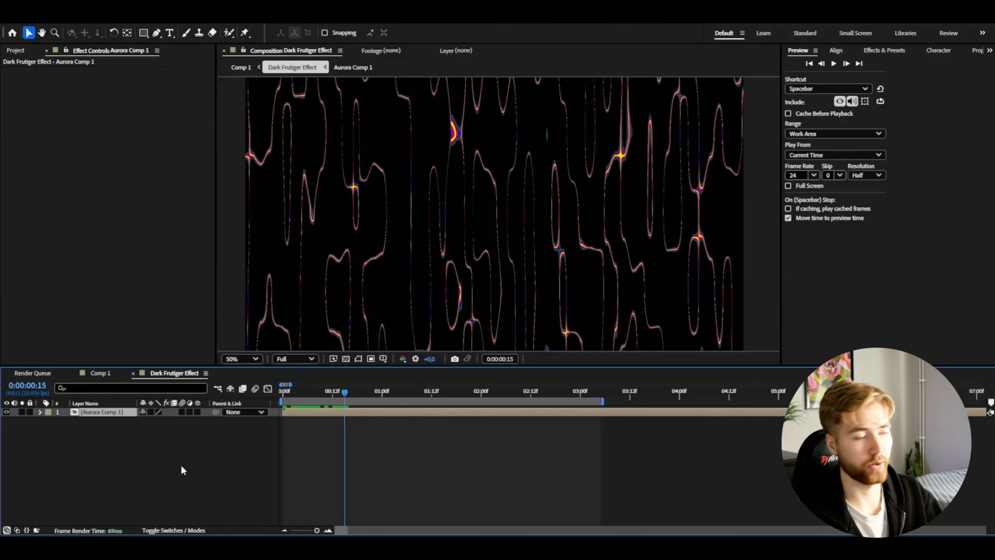
Step: Make the Aurora Comp 1 layer 3D and set its unlinked scale to 230% horizontally and 650% vertically
{"action": "left_click", "coordinate": [197, 411]}
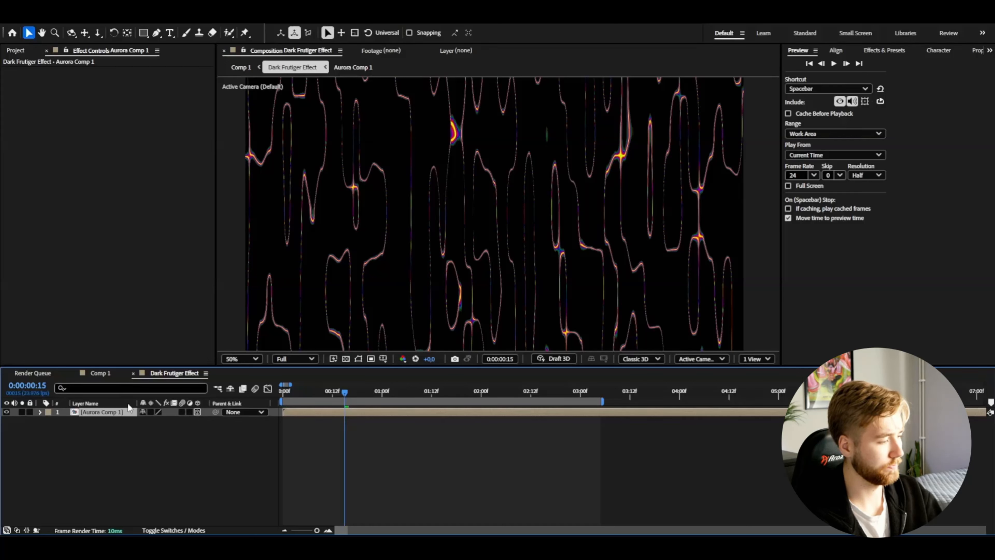
{"action": "left_click", "coordinate": [39, 411]}
{"action": "left_click", "coordinate": [48, 421]}
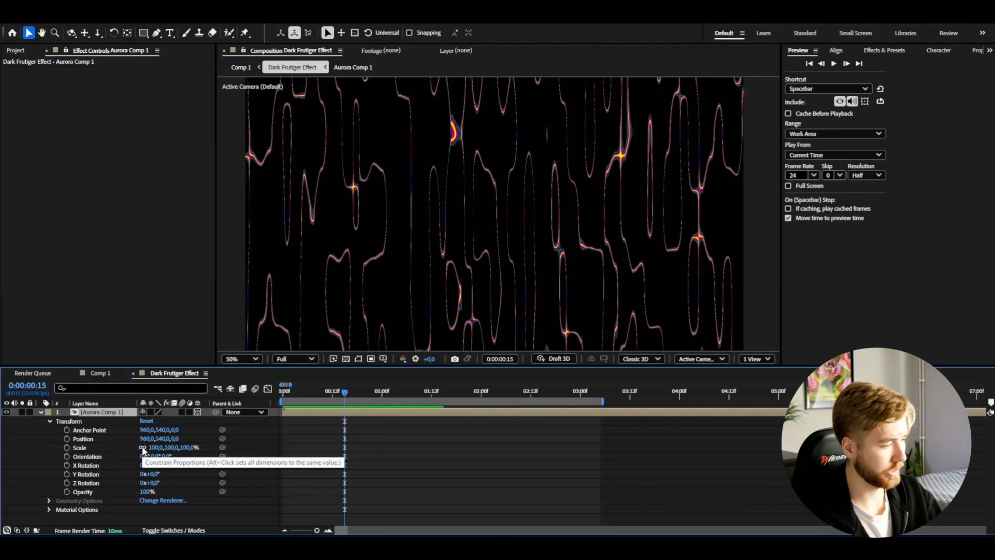
{"action": "left_click", "coordinate": [155, 448]}
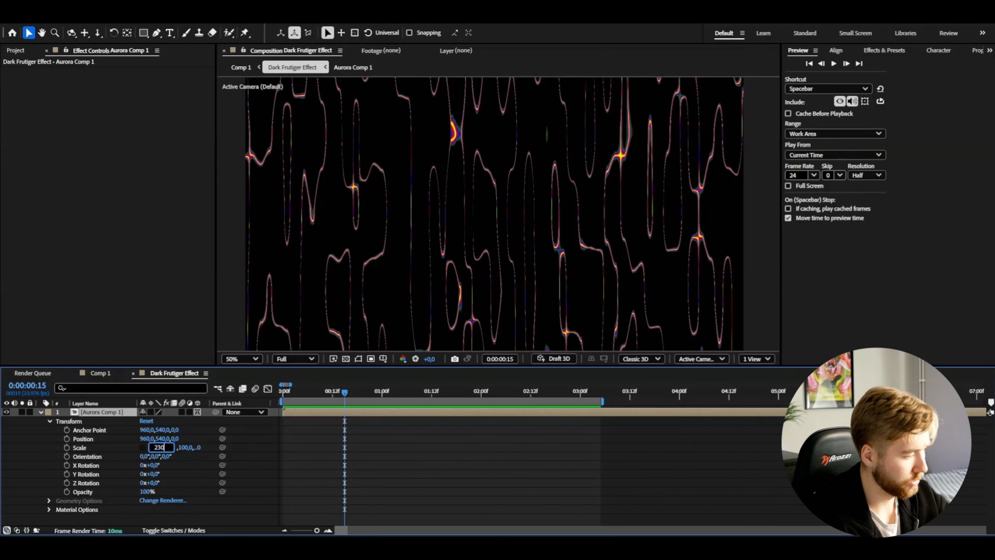
{"action": "key", "text": "Return"}
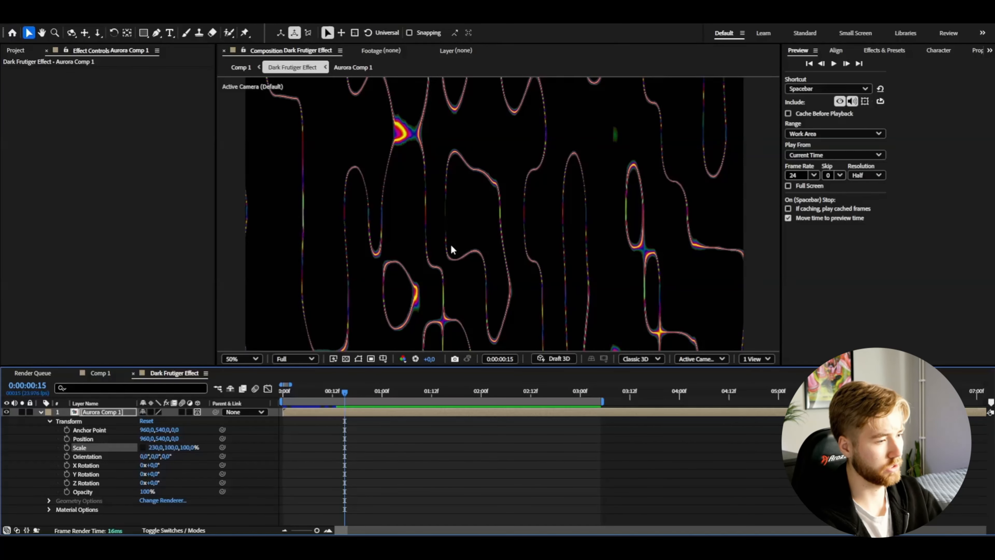
{"action": "left_click", "coordinate": [176, 447]}
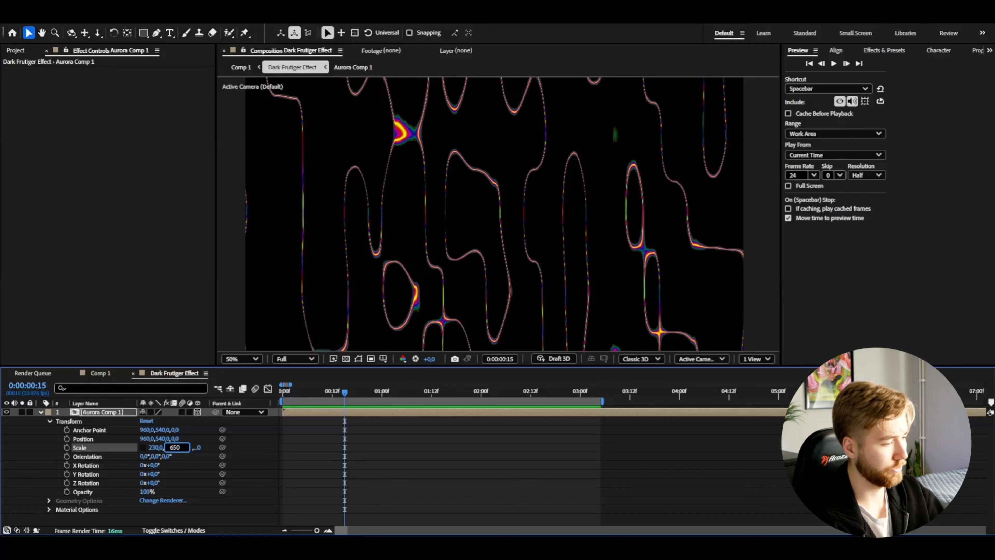
{"action": "type", "text": "650"}
{"action": "key", "text": "Return"}
Step: Tilt the Aurora Comp 1 layer to an X Rotation of 85°, lower its Y position to 864, and preview the motion
{"action": "left_click_drag", "start_coordinate": [151, 466], "coordinate": [205, 472]}
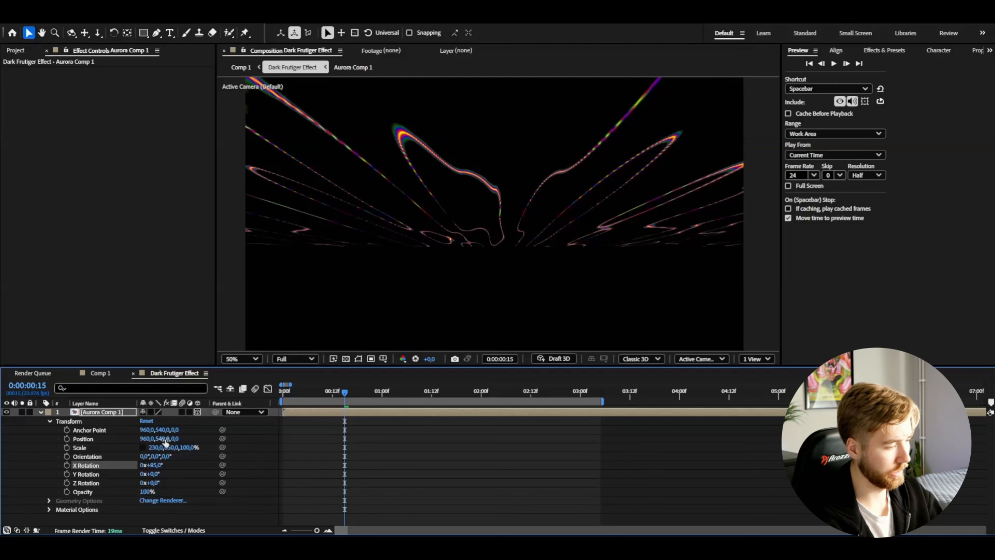
{"action": "left_click_drag", "start_coordinate": [166, 442], "coordinate": [332, 437]}
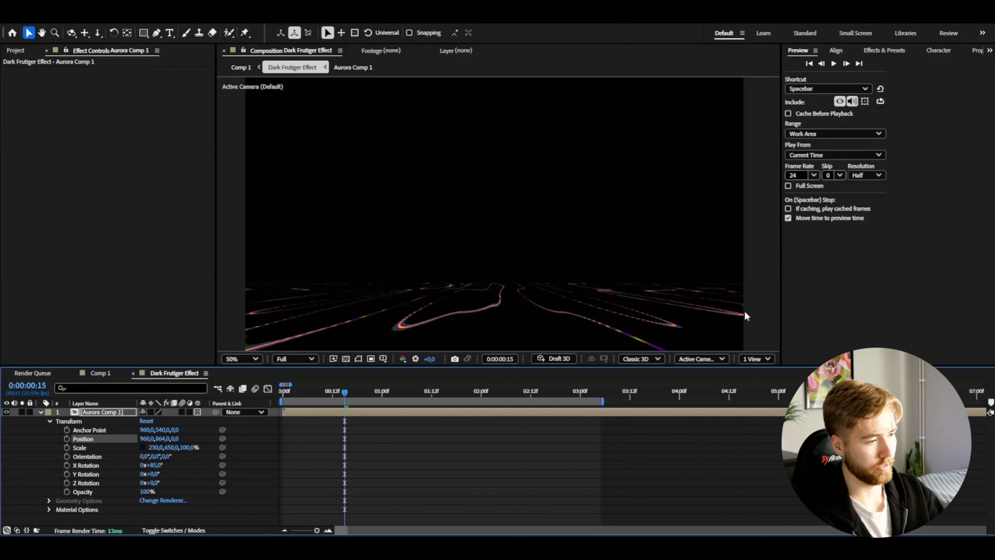
{"action": "left_click_drag", "start_coordinate": [345, 396], "coordinate": [283, 396]}
{"action": "key", "text": "space"}
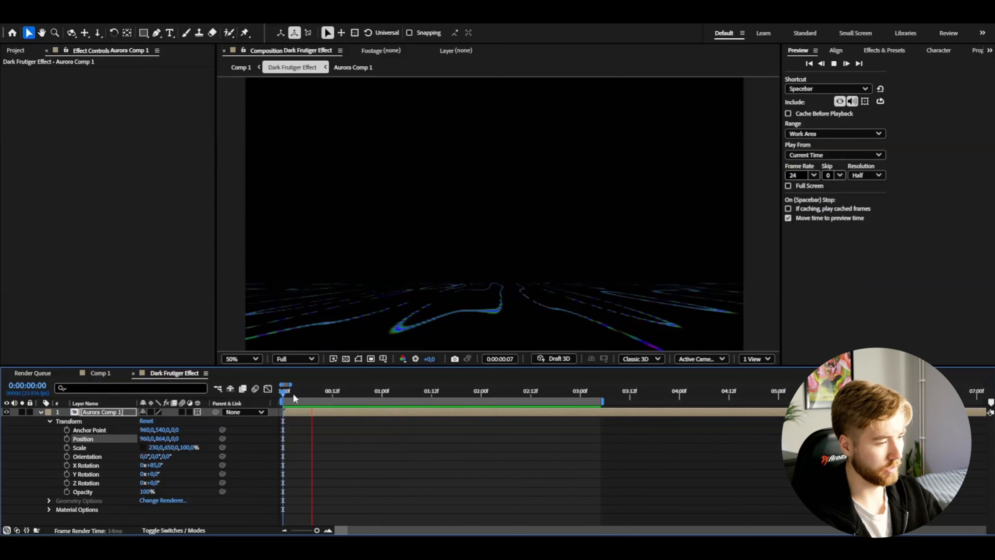
{"action": "left_click_drag", "start_coordinate": [362, 394], "coordinate": [369, 392]}
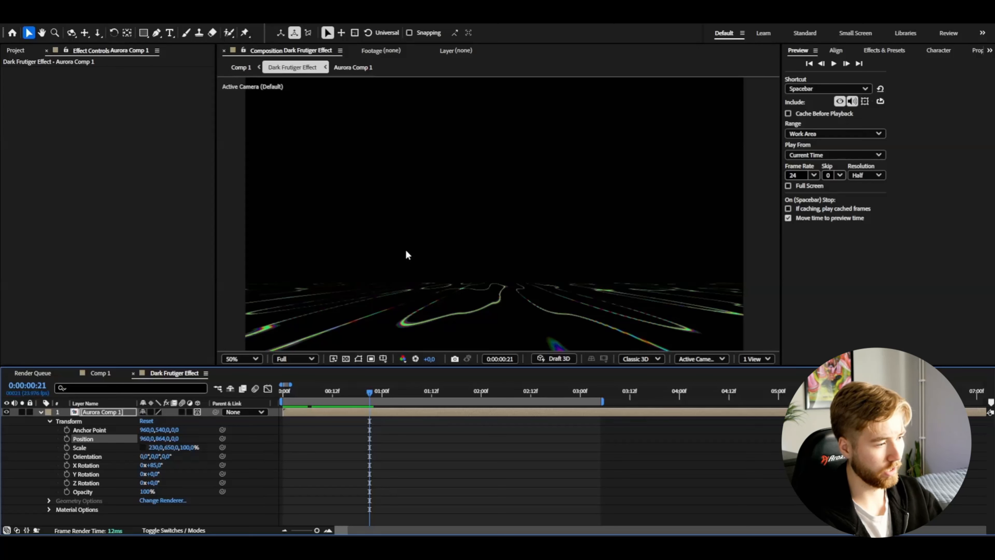
Step: Apply Linear Wipe to Aurora Comp 1 with Transition Completion at 50% and Wipe Angle at 0°
{"action": "scroll", "coordinate": [493, 290], "scroll_direction": "up", "scroll_amount": 3}
{"action": "left_click_drag", "start_coordinate": [506, 340], "coordinate": [511, 276]}
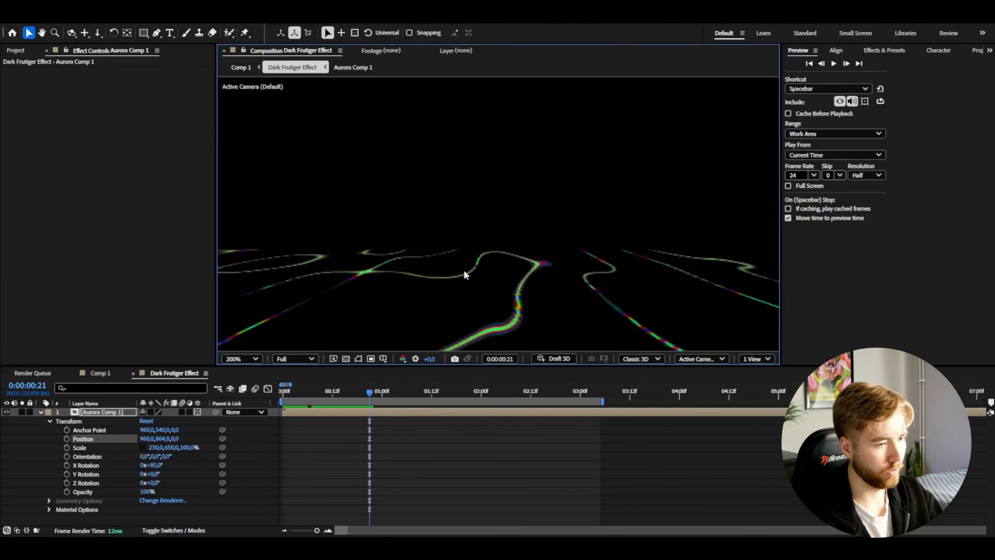
{"action": "key", "text": "shift+slash"}
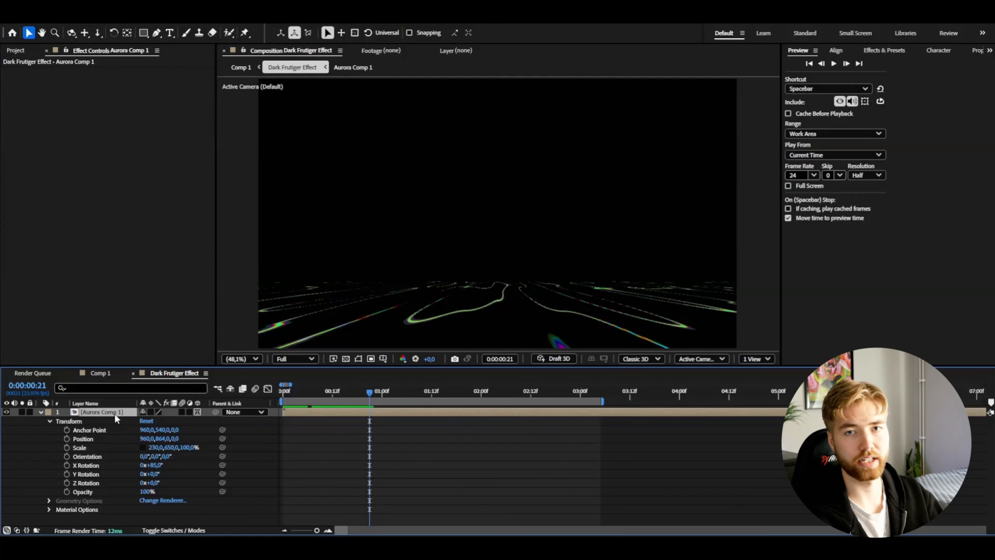
{"action": "key", "text": "ctrl+space"}
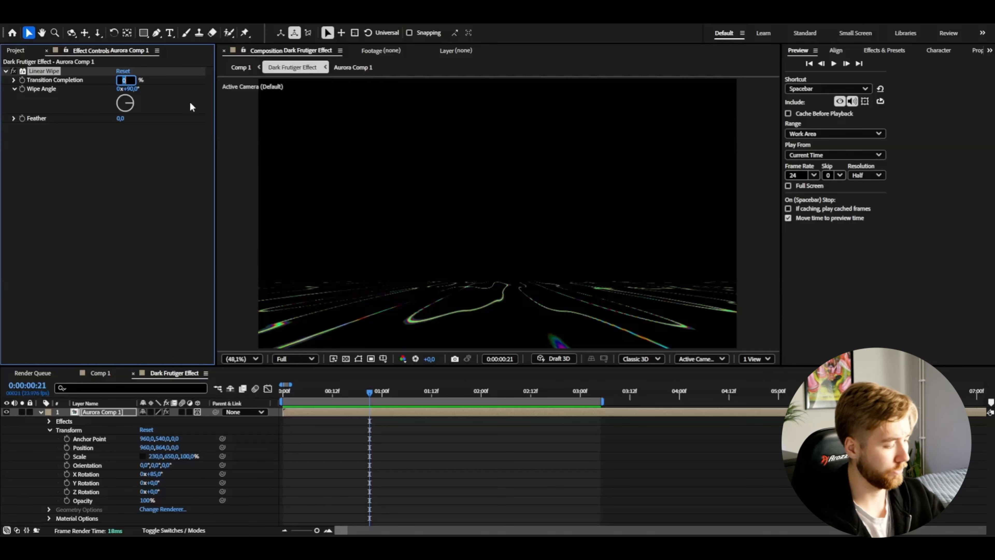
{"action": "type", "text": "50"}
{"action": "key", "text": "Return"}
{"action": "left_click", "coordinate": [129, 90]}
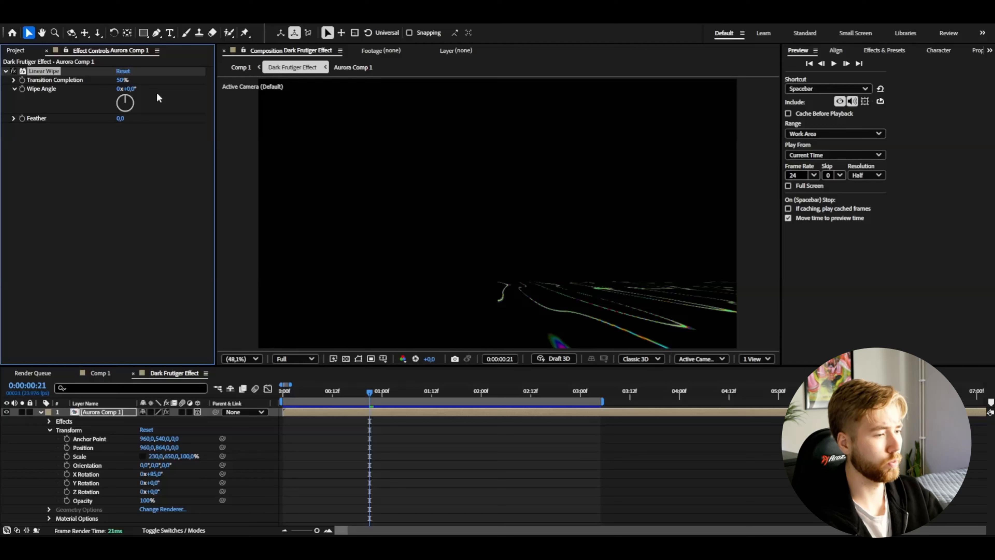
Step: Soften the Linear Wipe on Aurora Comp 1 with a Feather of 407 and compare the layer with and without the effect
{"action": "left_click_drag", "start_coordinate": [123, 118], "coordinate": [286, 118]}
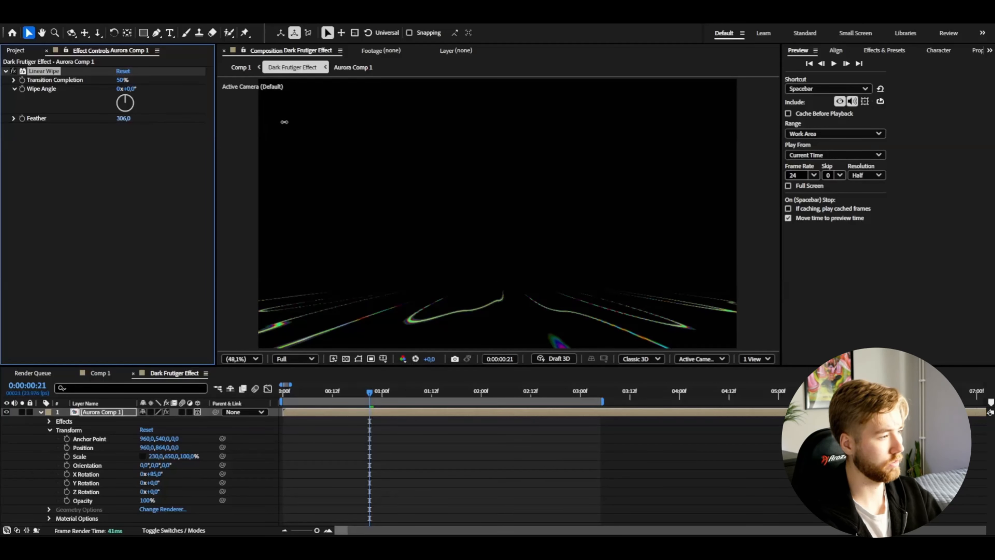
{"action": "left_click", "coordinate": [14, 73]}
{"action": "left_click", "coordinate": [14, 72]}
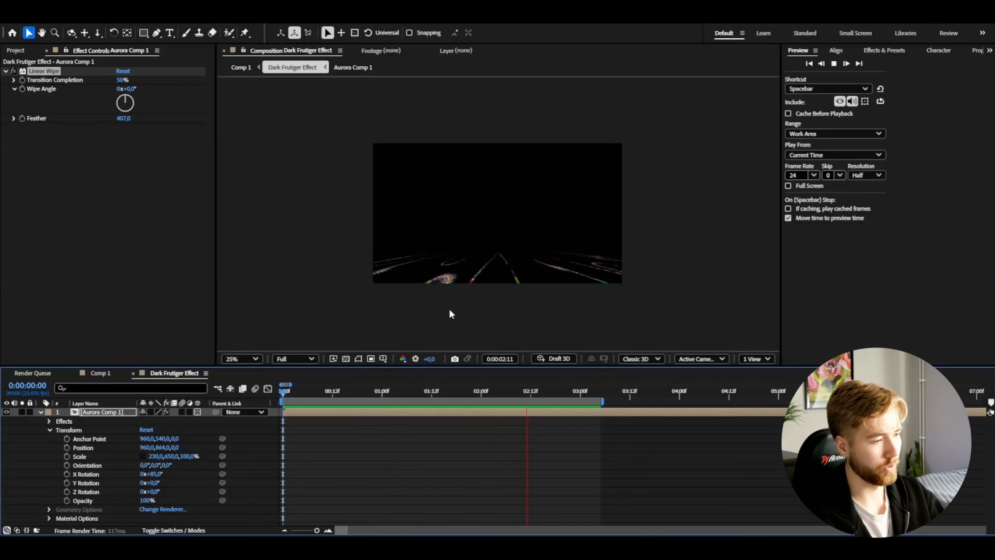
Step: Pre-compose the Aurora Comp 1 layer as Aurora Angle, moving all attributes into the new composition, and save the project
{"action": "left_click", "coordinate": [40, 411]}
{"action": "right_click", "coordinate": [93, 411]}
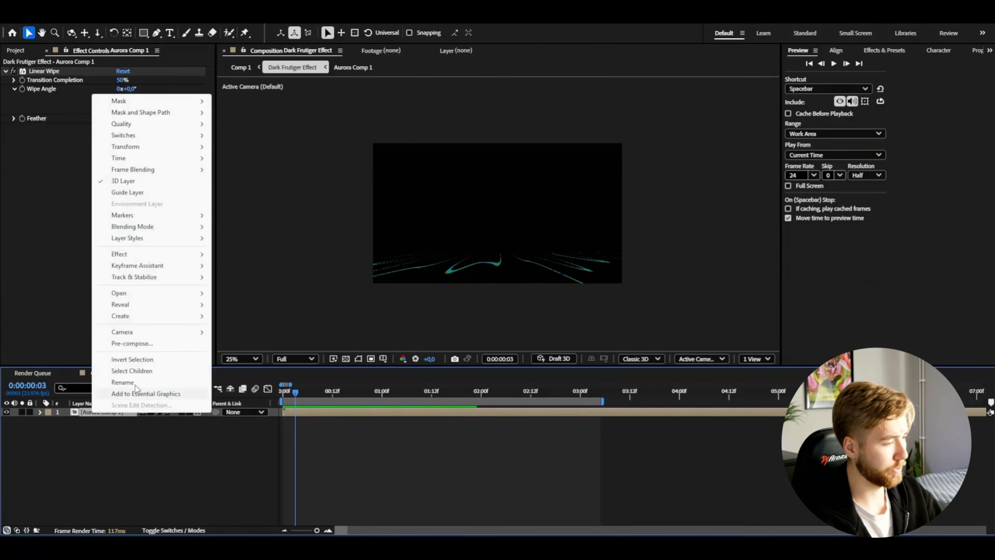
{"action": "left_click", "coordinate": [132, 343]}
{"action": "type", "text": "Aurora Angle"}
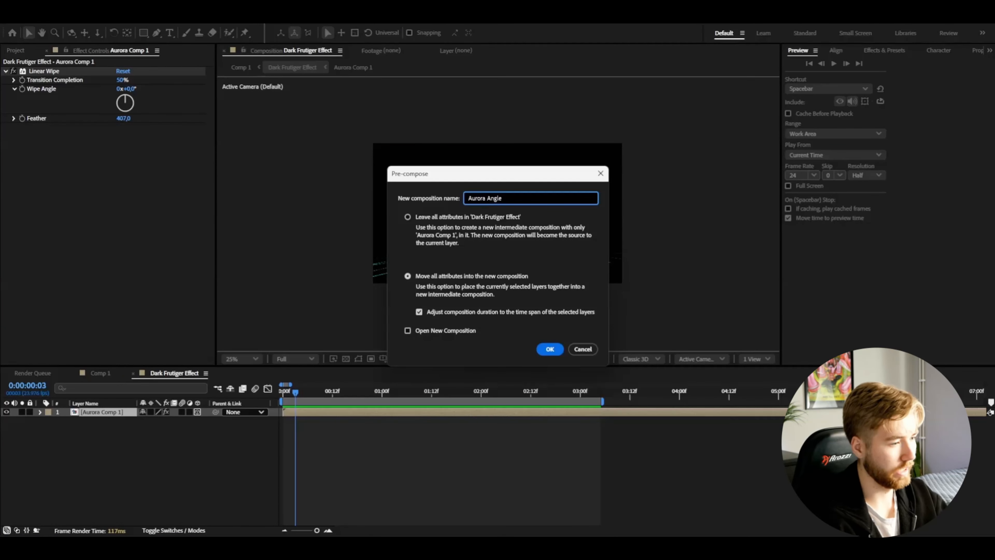
{"action": "left_click", "coordinate": [549, 349]}
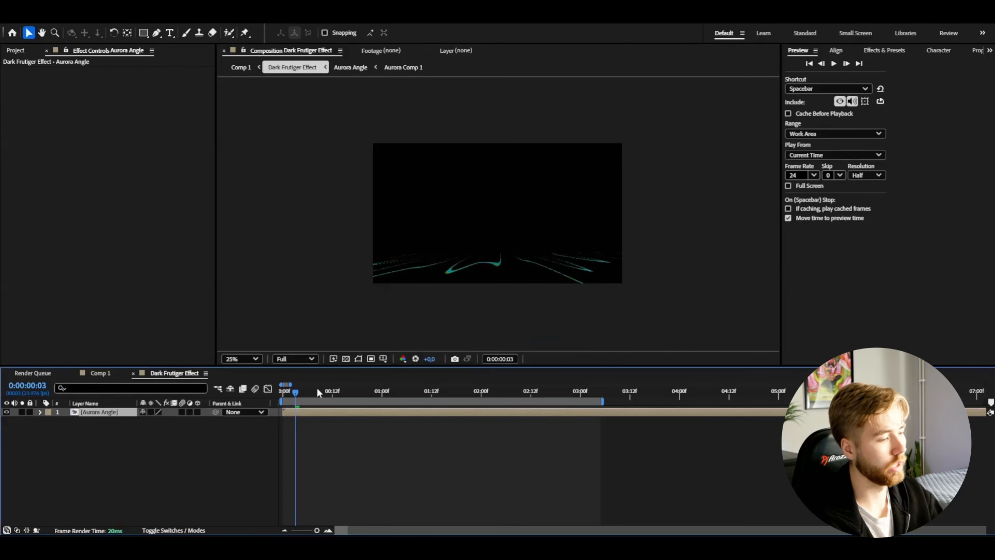
{"action": "key", "text": "ctrl+s"}
Step: Duplicate the Aurora Angle layer and apply Directional Blur to the upper copy
{"action": "key", "text": "Home"}
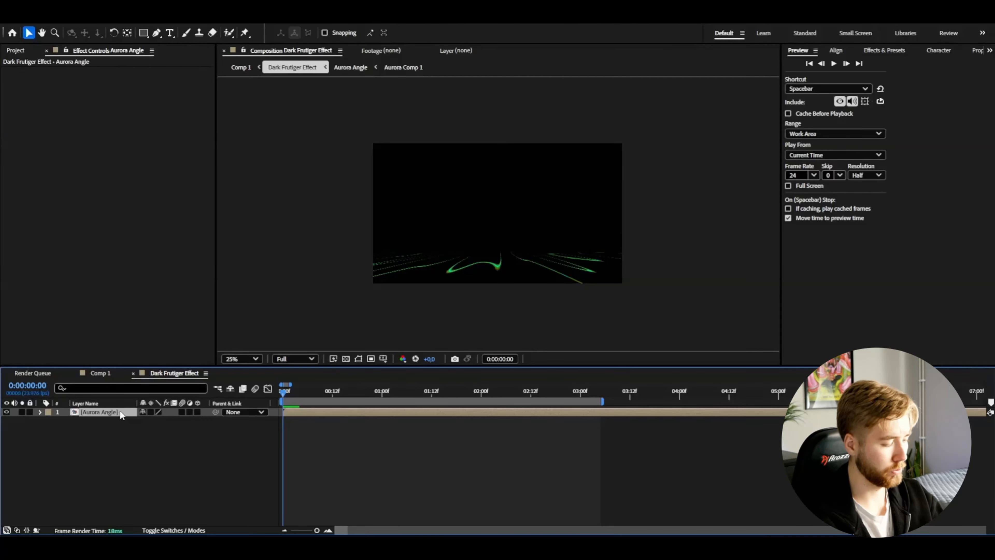
{"action": "key", "text": "ctrl+d"}
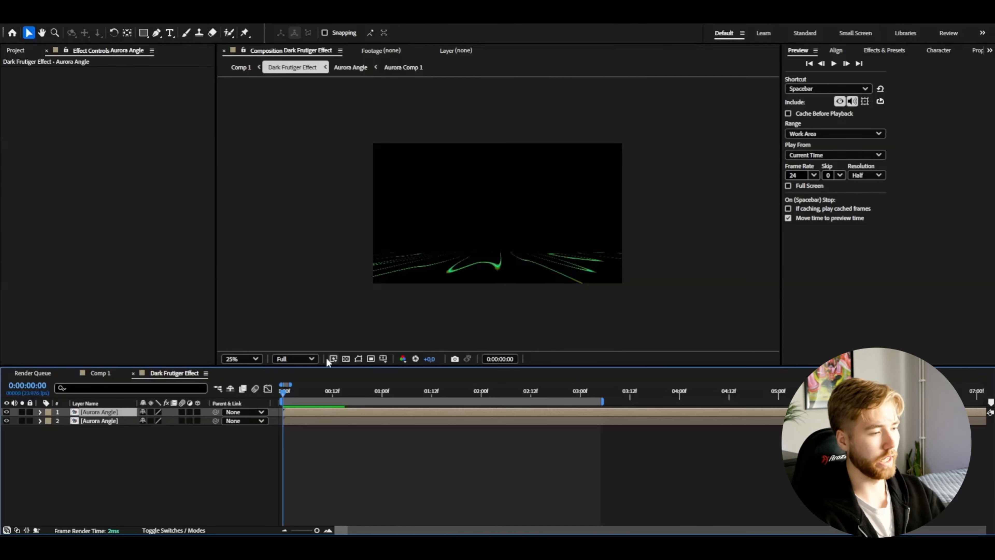
{"action": "key", "text": "ctrl+space"}
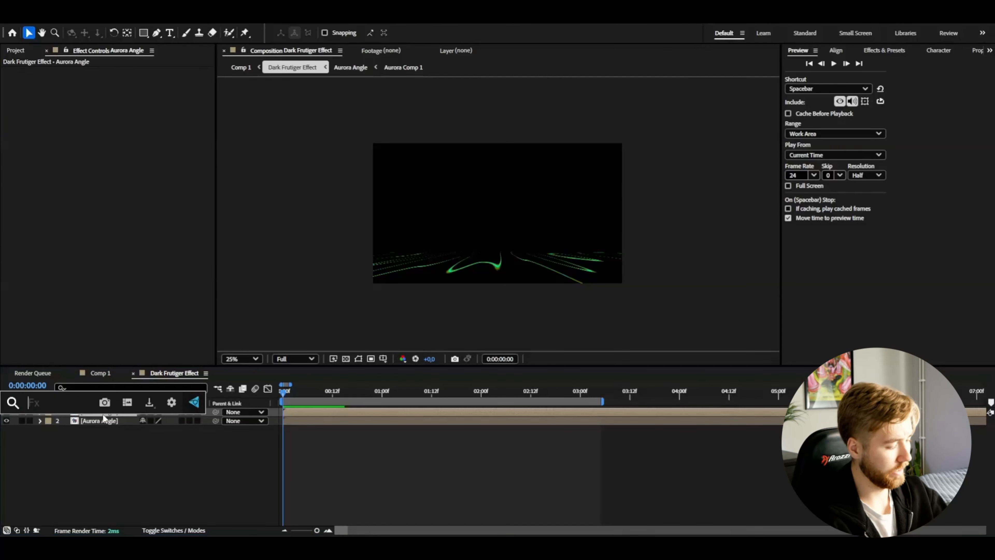
{"action": "type", "text": "dr"}
{"action": "key", "text": "BackSpace"}
{"action": "type", "text": "ir"}
{"action": "key", "text": "Return"}
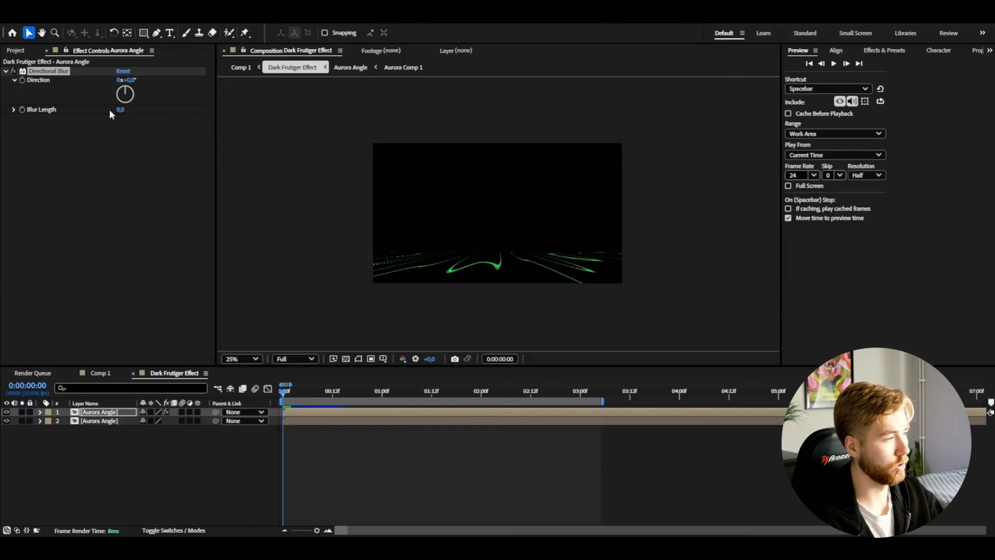
Step: Set the Directional Blur's Blur Length to 1000 on the upper Aurora Angle layer
{"action": "left_click_drag", "start_coordinate": [120, 109], "coordinate": [706, 132]}
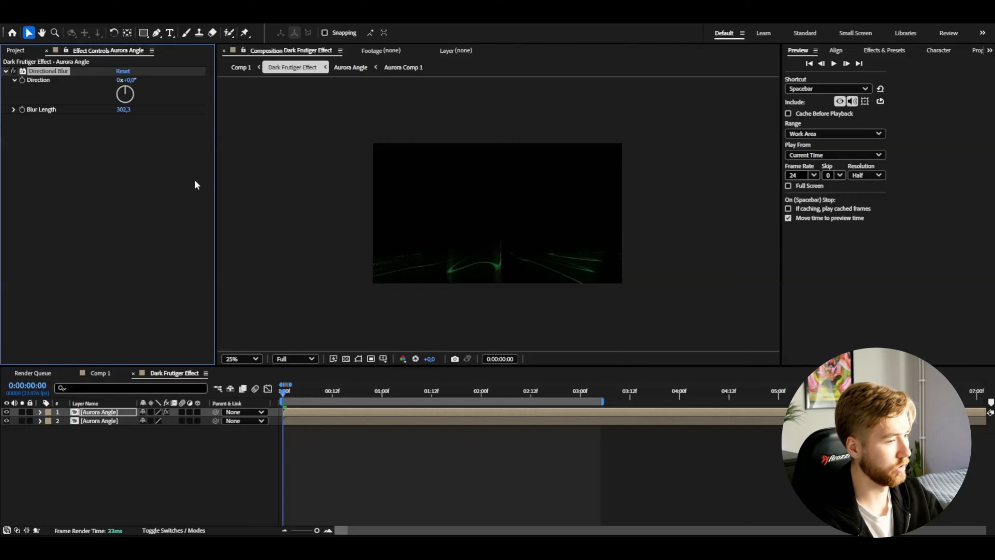
{"action": "left_click_drag", "start_coordinate": [123, 109], "coordinate": [649, 158]}
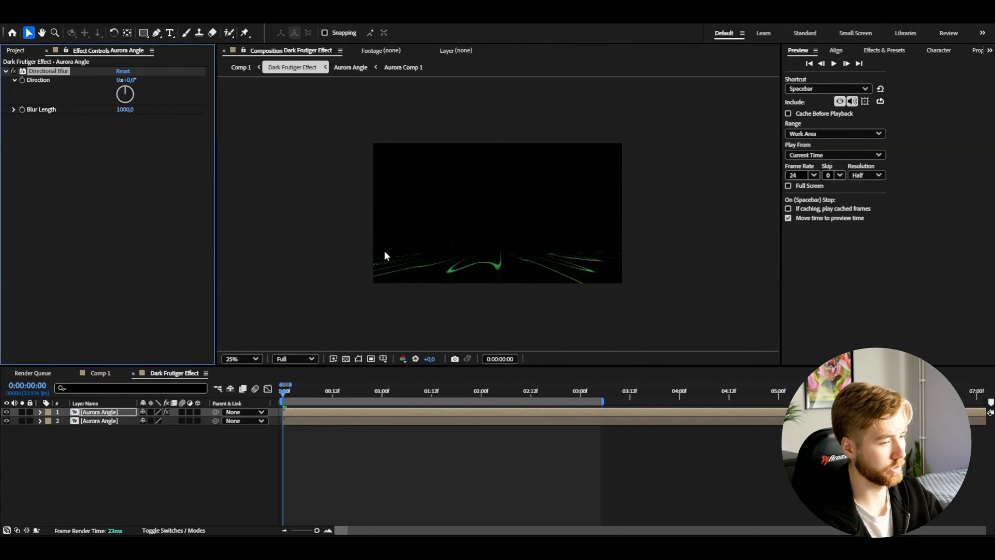
{"action": "key", "text": "period"}
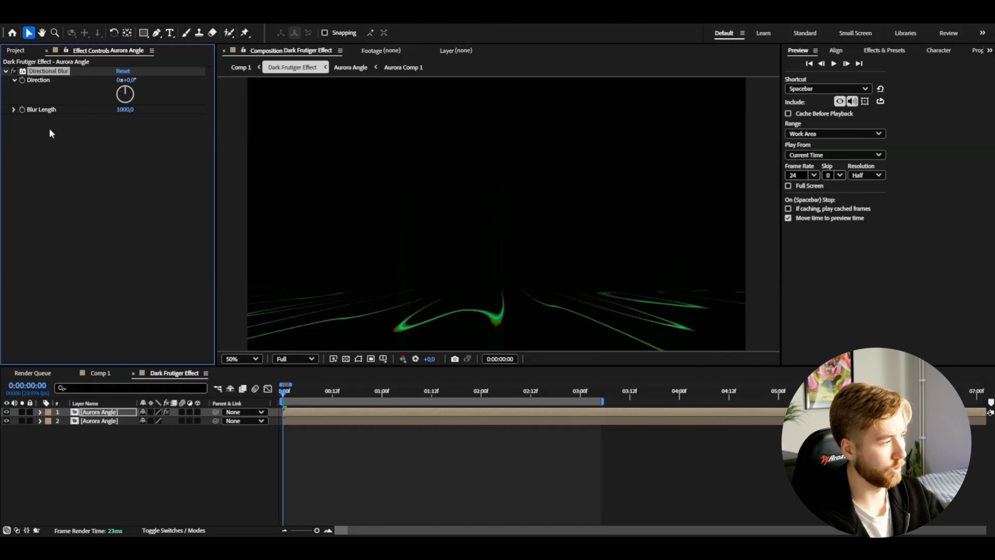
Step: Add a Curves effect after the Directional Blur on the upper Aurora Angle layer
{"action": "key", "text": "ctrl+space"}
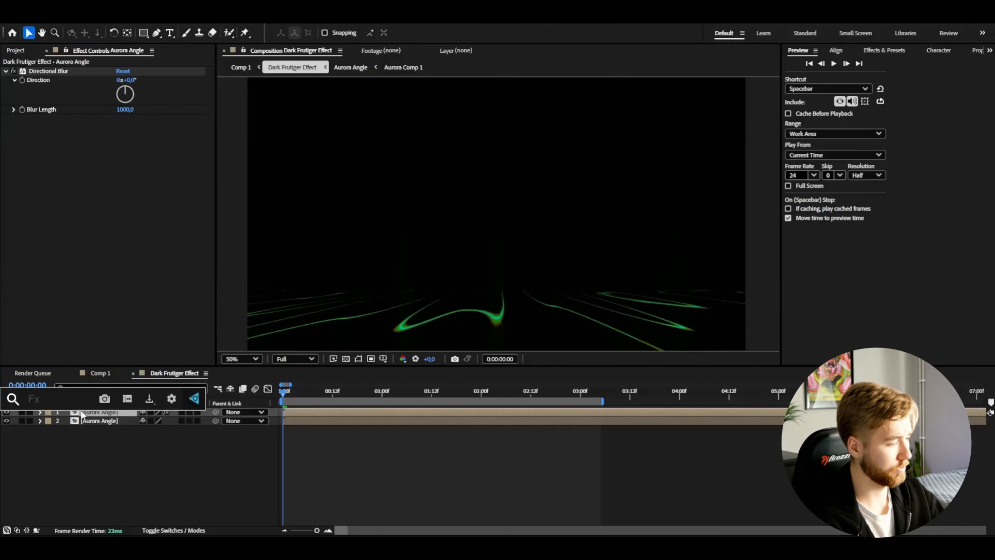
{"action": "type", "text": "curv"}
{"action": "key", "text": "Return"}
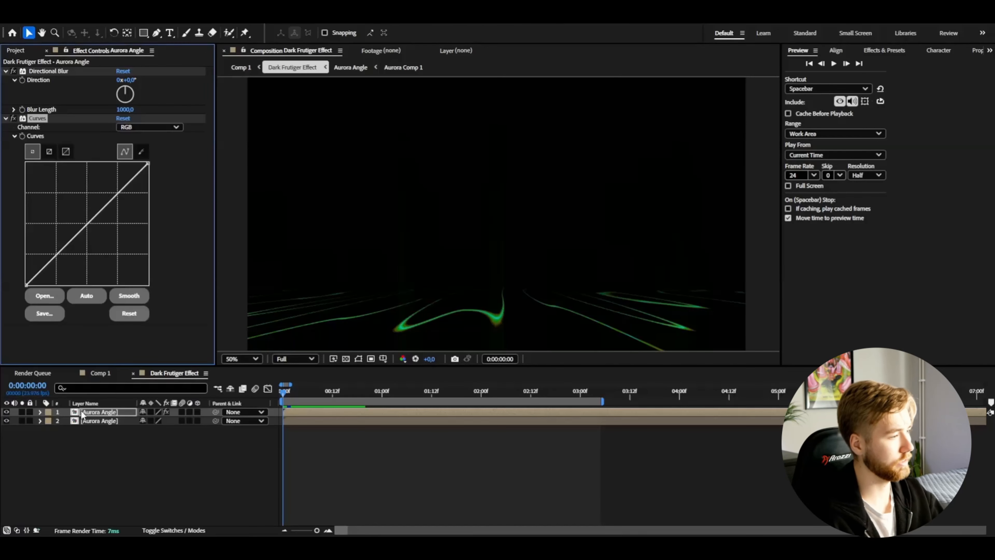